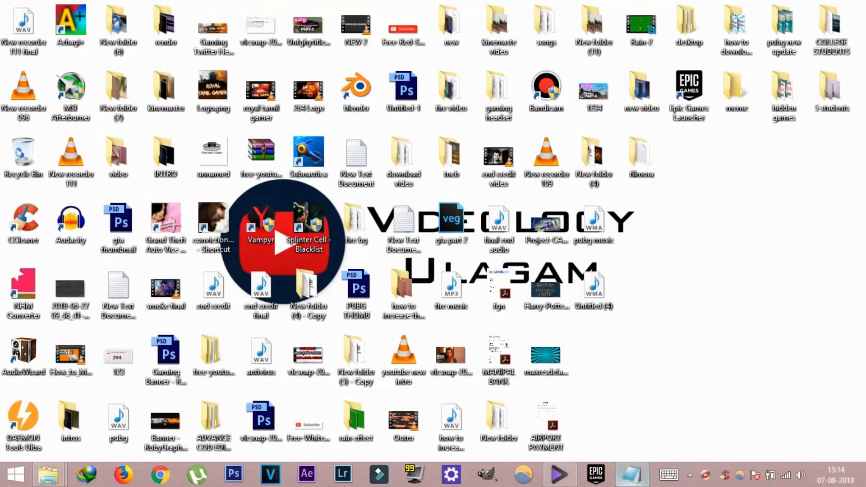
Open the link note in Notepad and copy its download URL
click(631, 473)
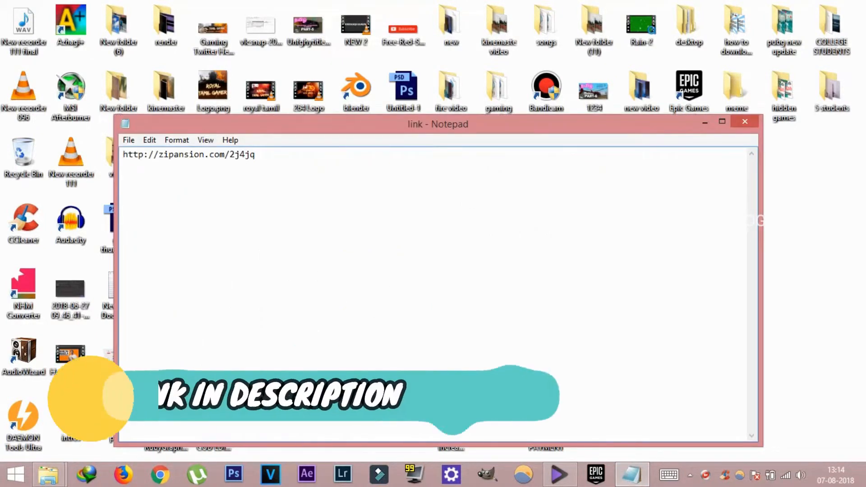
key(ctrl+a)
key(ctrl+c)
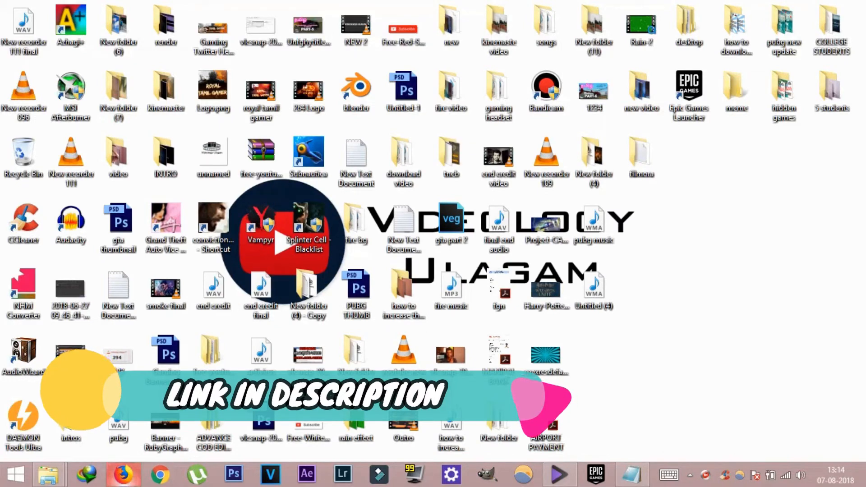
Switch to Firefox, load the copied zipansion.com/2j4jq link in a new tab and close the empty tab
click(123, 474)
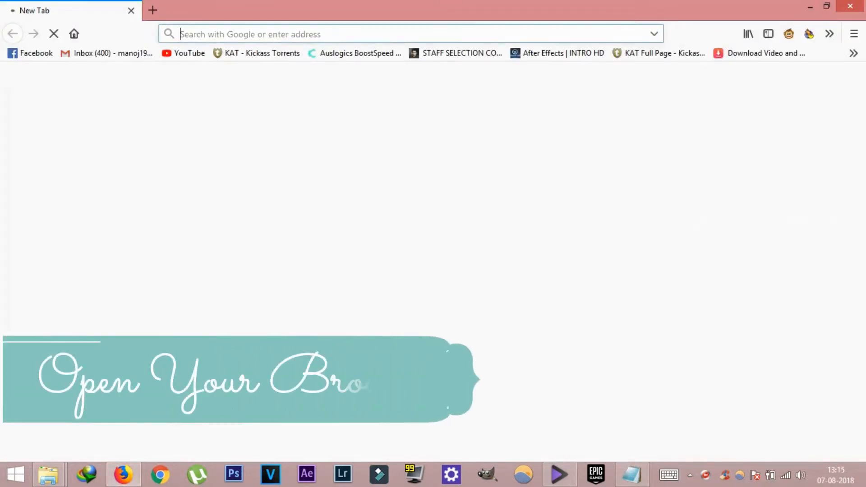
key(ctrl+t)
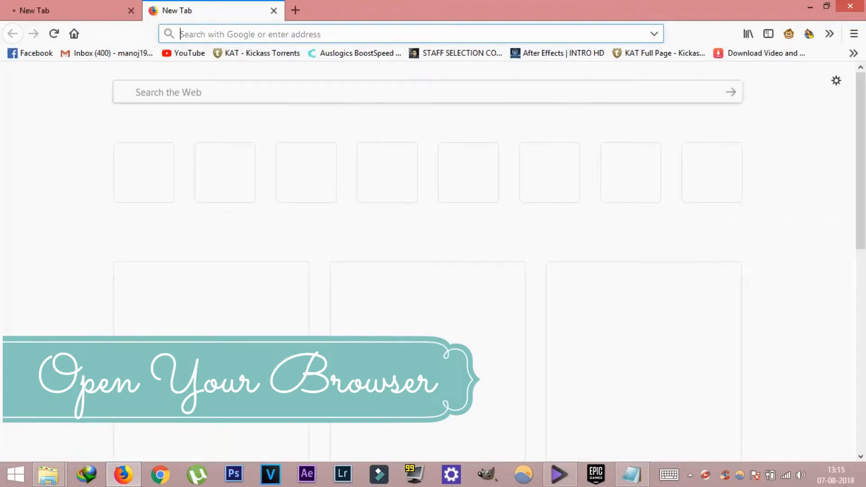
key(ctrl+v)
key(Return)
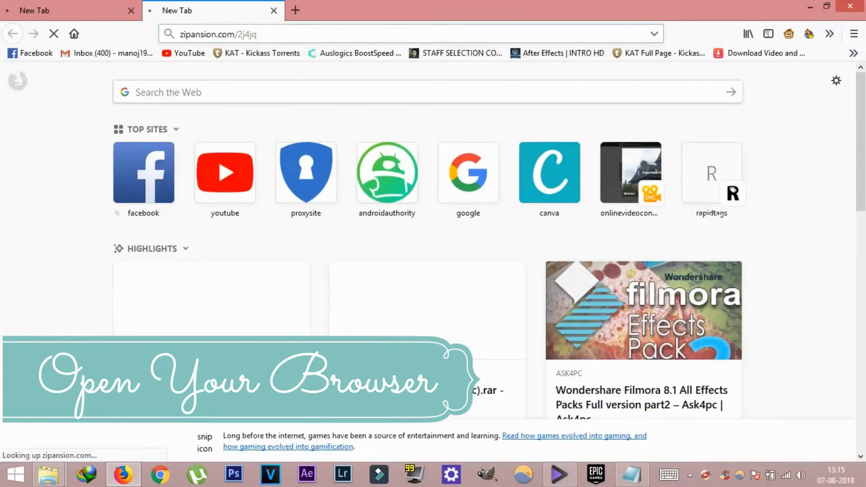
click(131, 10)
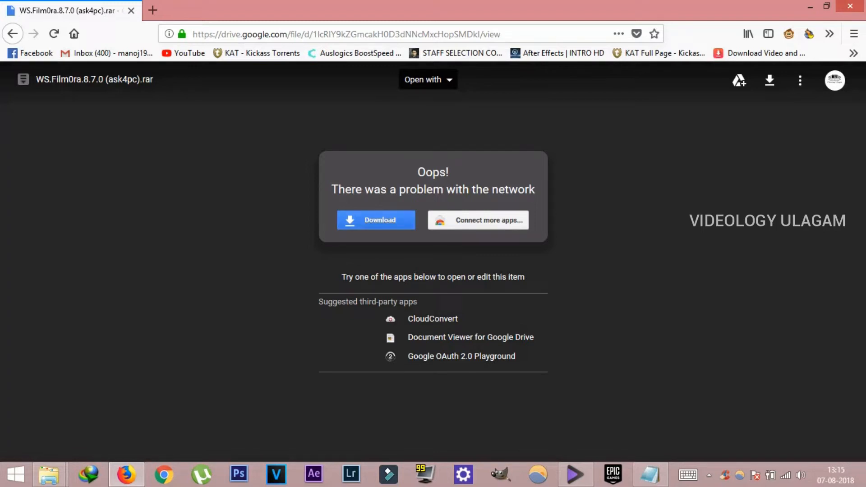
Start downloading WS.Film0ra.8.7.0 (ask4pc).rar from Google Drive without a virus scan, and cancel the running transfer
click(376, 220)
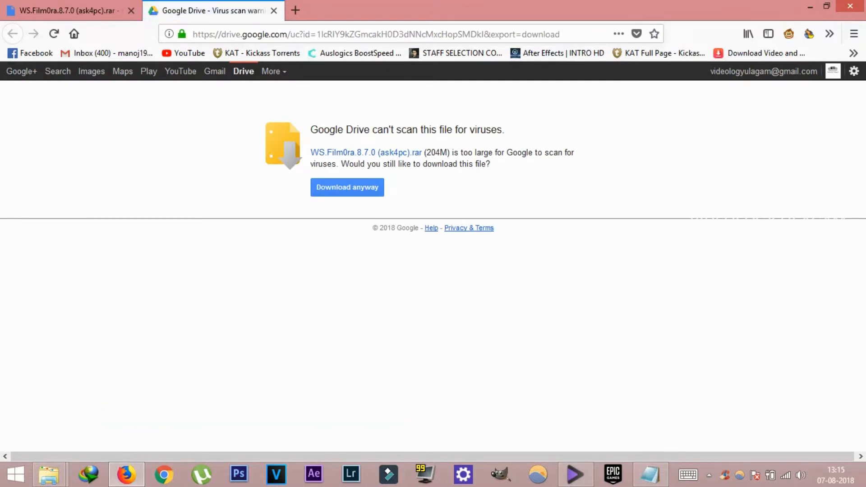
click(347, 187)
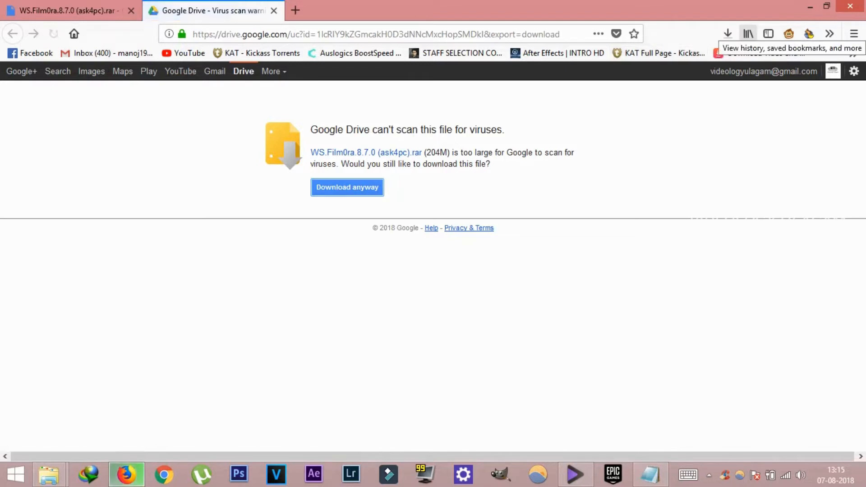
click(747, 33)
click(727, 33)
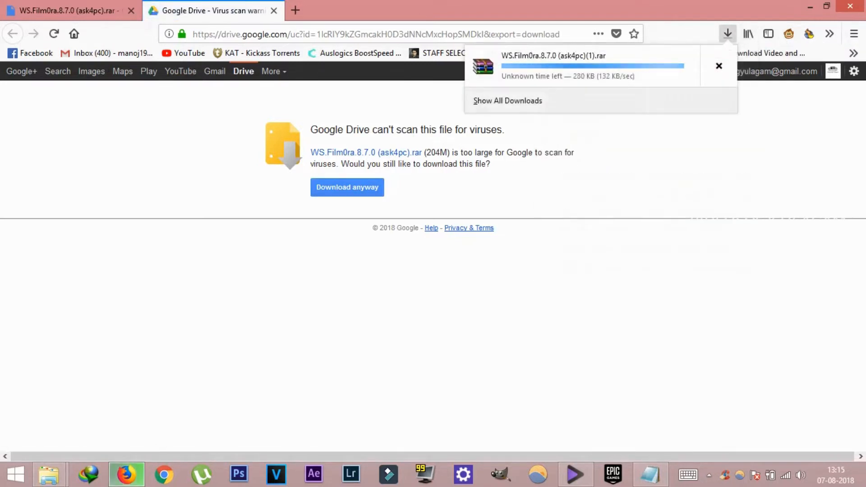
click(718, 66)
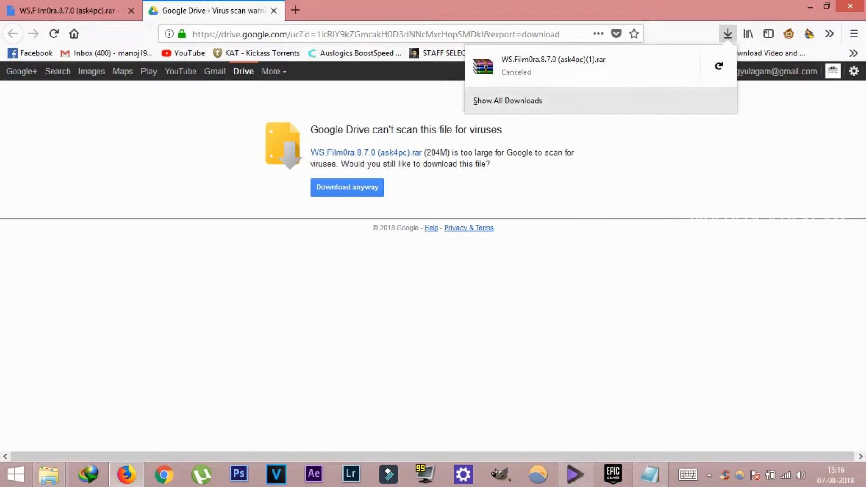
Locate the completed WS.Film0ra.8.7.0 (ask4pc)(1).rar download in its folder and extract it into a subfolder of the same name
click(508, 101)
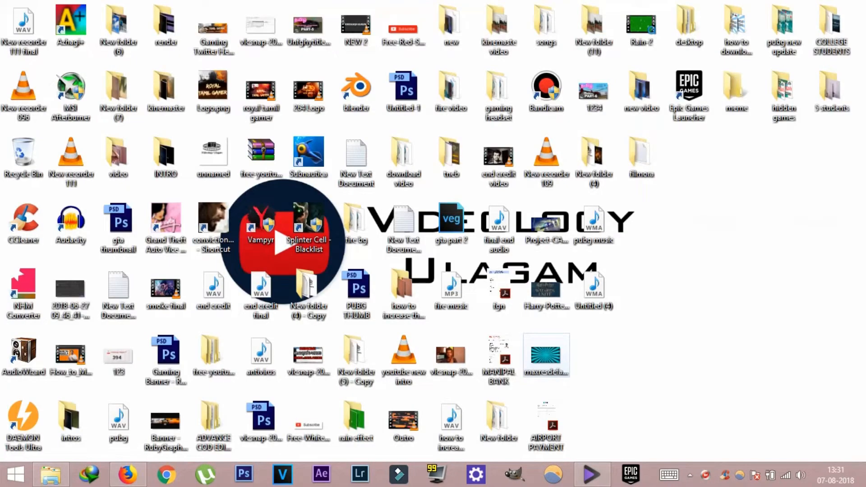
click(128, 473)
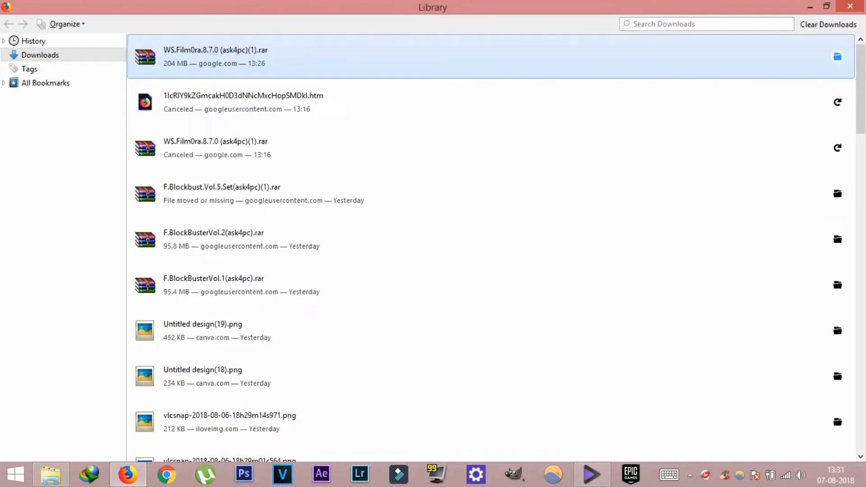
click(837, 56)
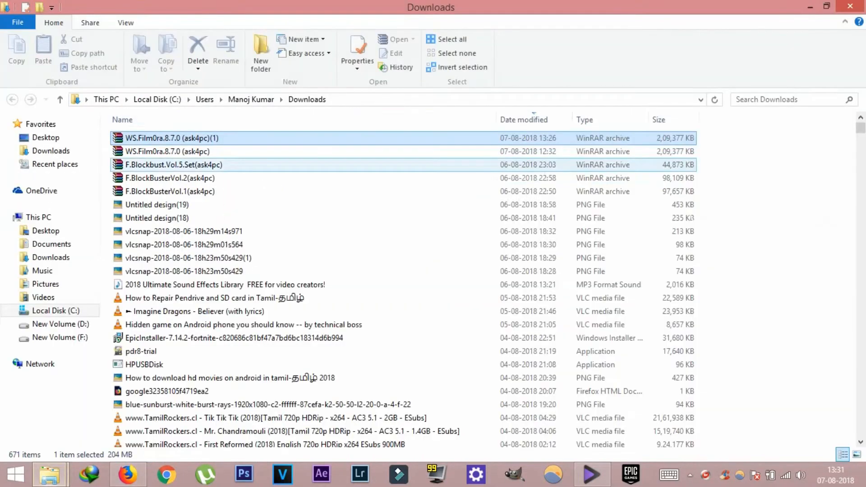
right_click(296, 138)
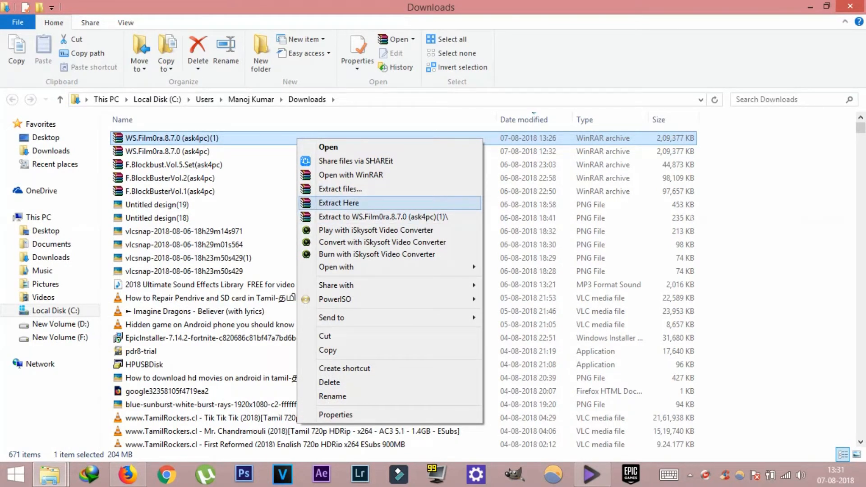
click(383, 216)
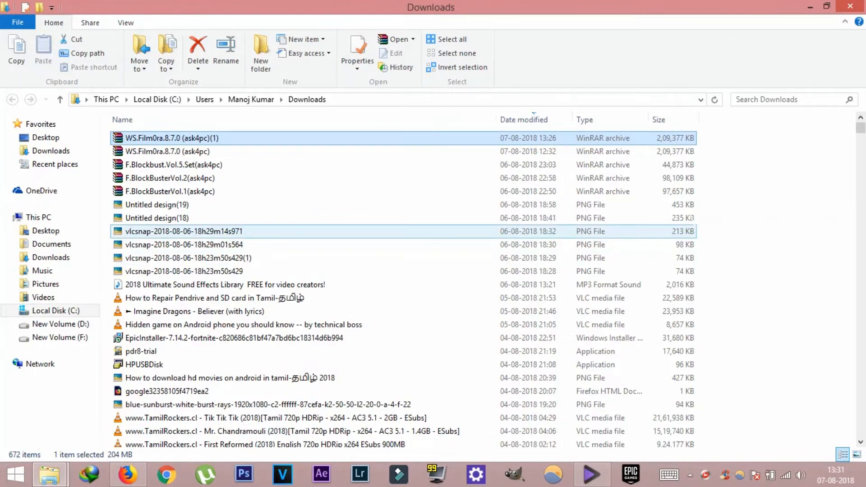
Open the FIlmora 8.7.0 + Patch folder inside the extracted WS.Film0ra.8.7.0 (ask4pc)(1) folder and toggle airplane mode
scroll(342, 235, down, 20)
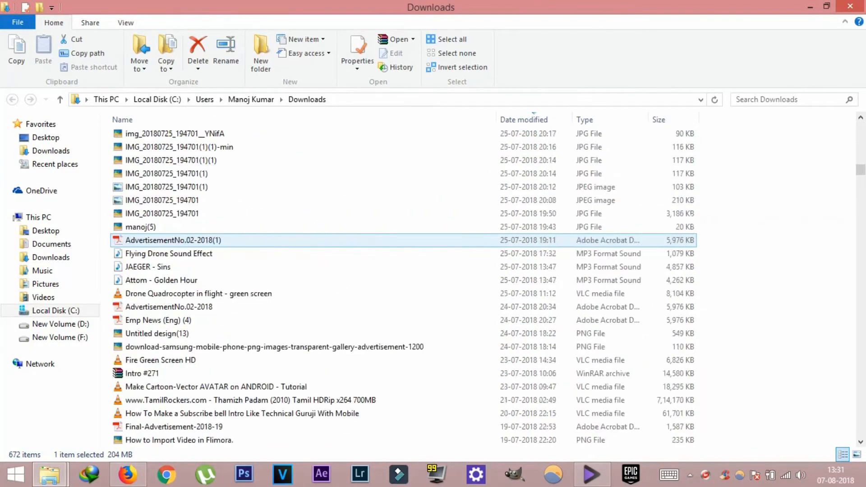
scroll(343, 252, down, 20)
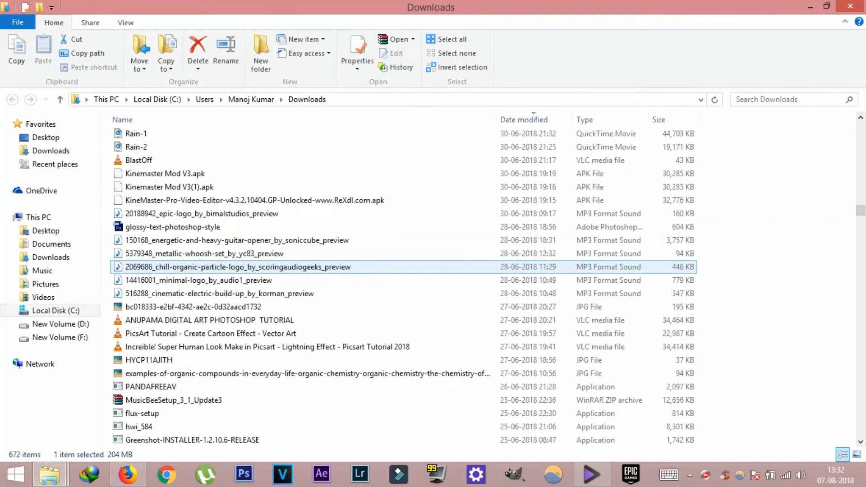
scroll(343, 266, down, 20)
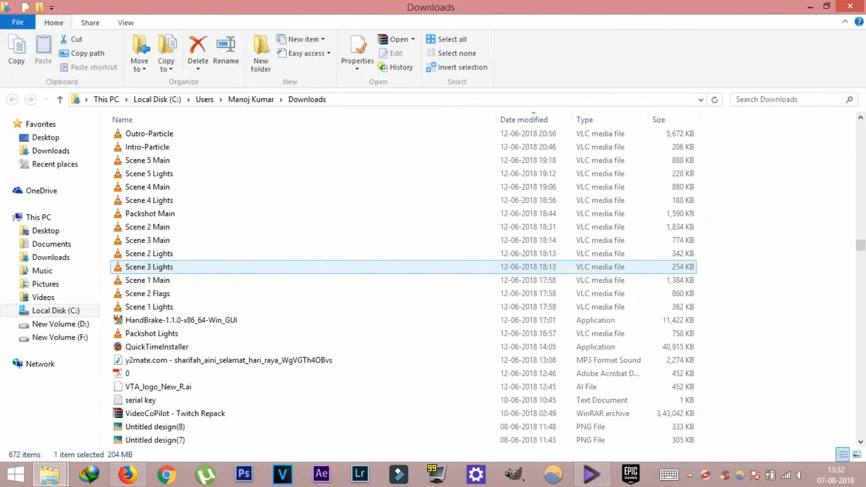
scroll(343, 270, down, 20)
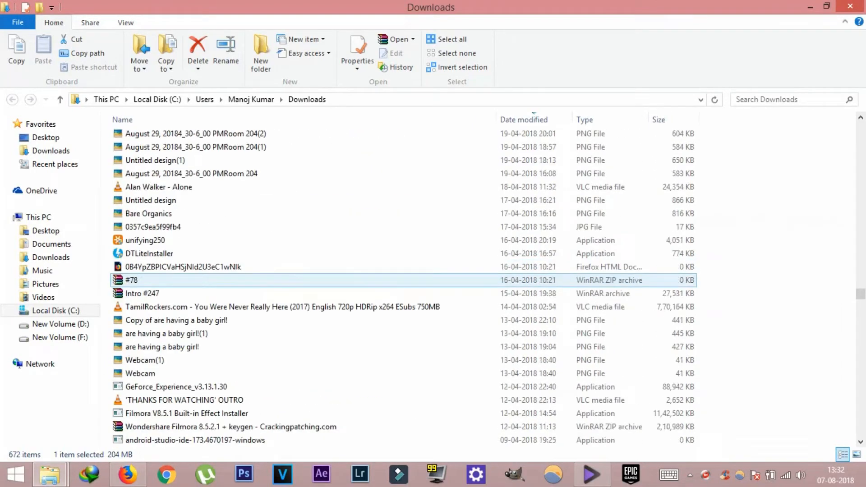
scroll(343, 280, down, 20)
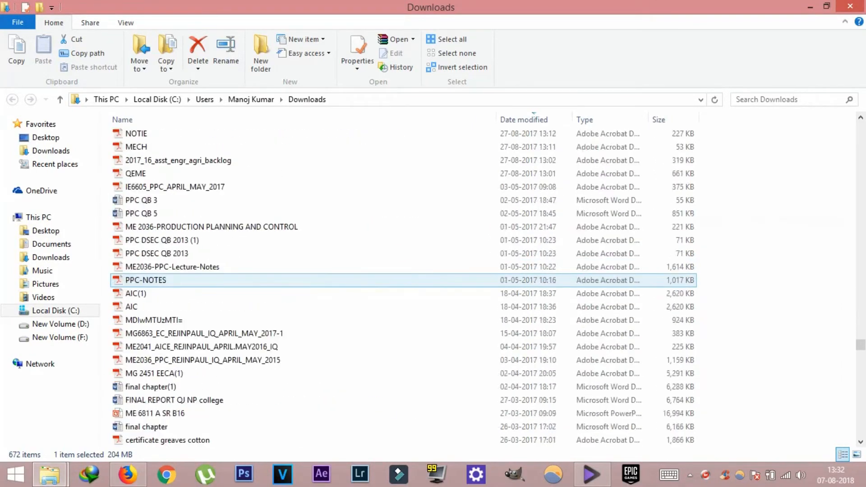
scroll(343, 280, down, 20)
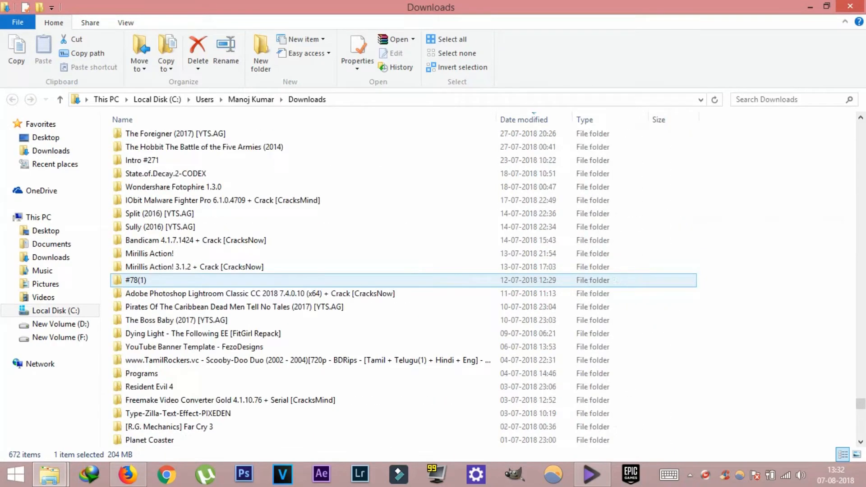
scroll(615, 280, up, 7)
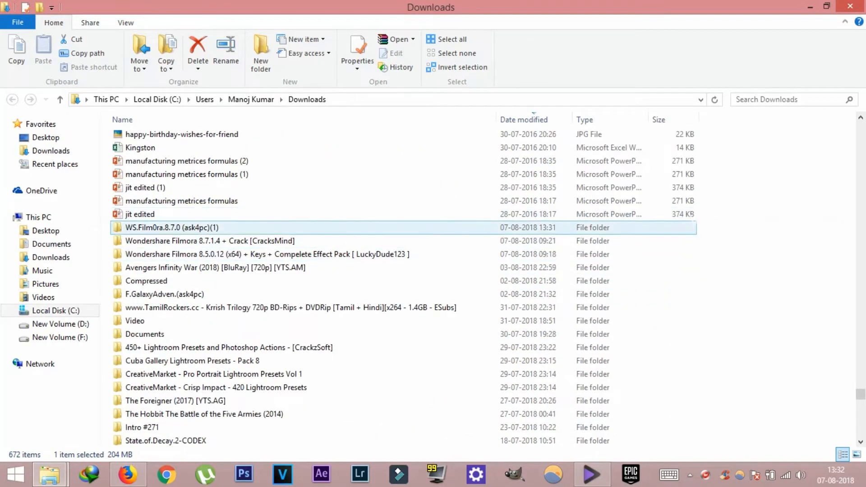
double_click(616, 227)
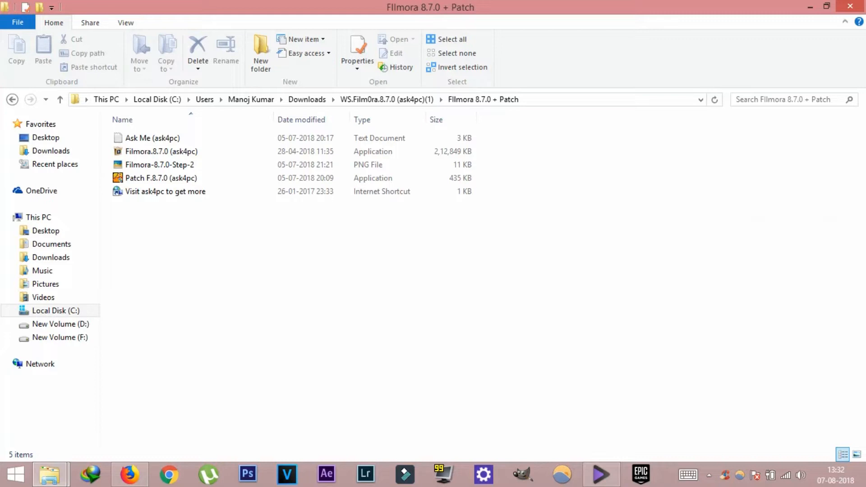
key(XF86WLAN)
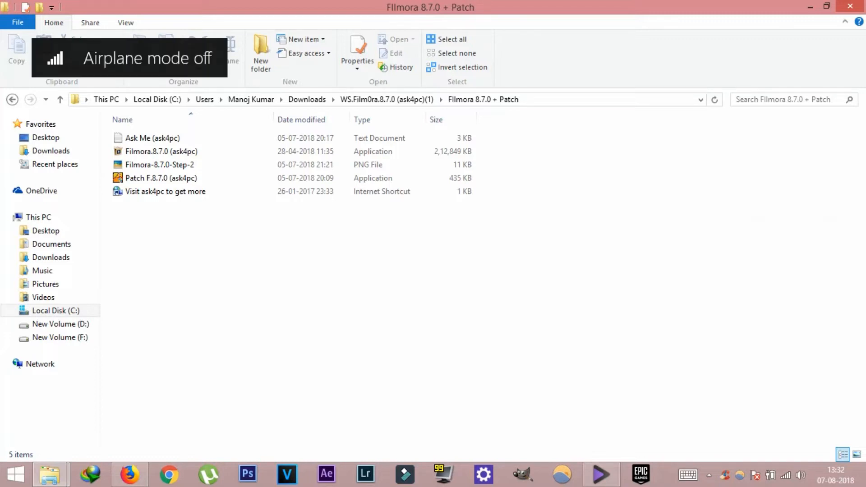
View the Filmora-8.7.0-Step-2 instruction image enlarged and close the viewer
click(161, 151)
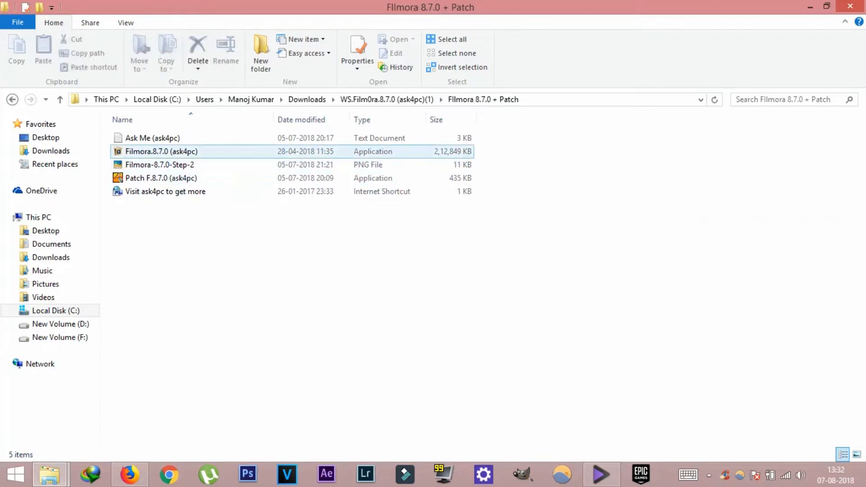
double_click(218, 165)
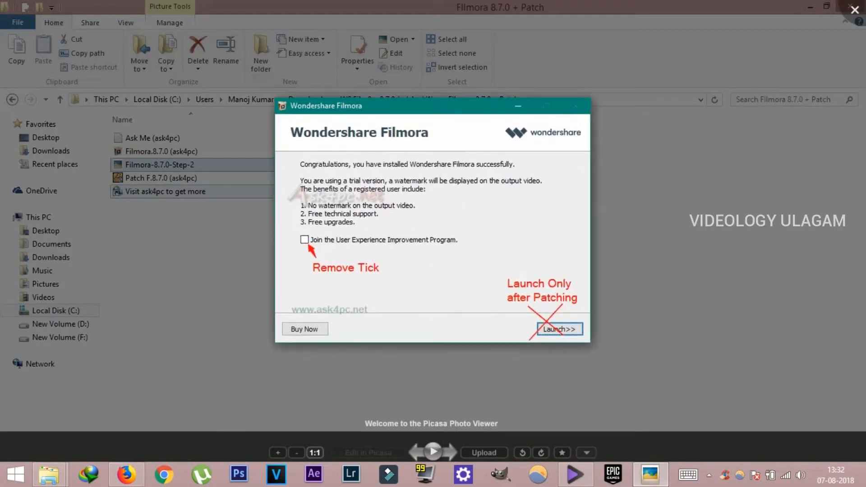
scroll(432, 231, up, 2)
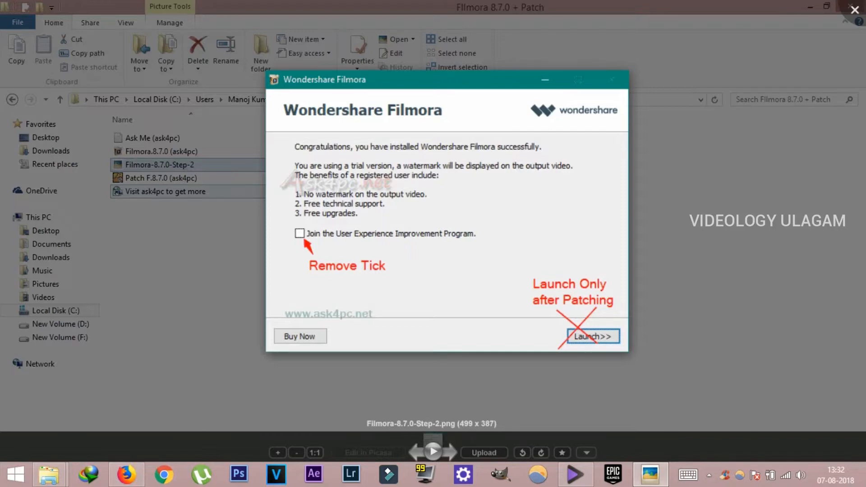
click(854, 10)
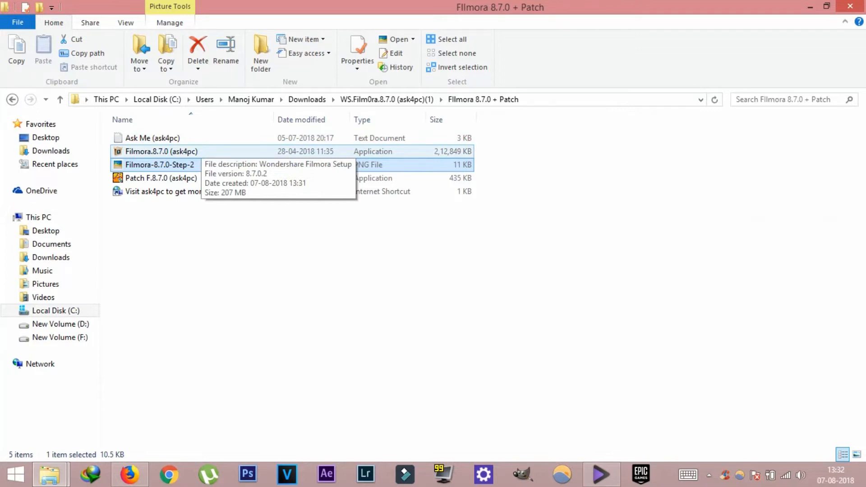
Install Wondershare Filmora with the Filmora.8.7.0 (ask4pc) setup, using English and accepting the license agreement
click(180, 151)
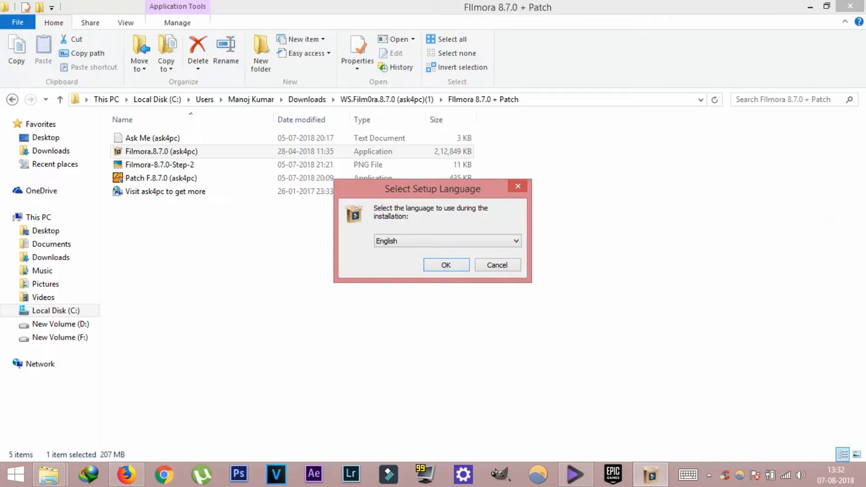
key(Return)
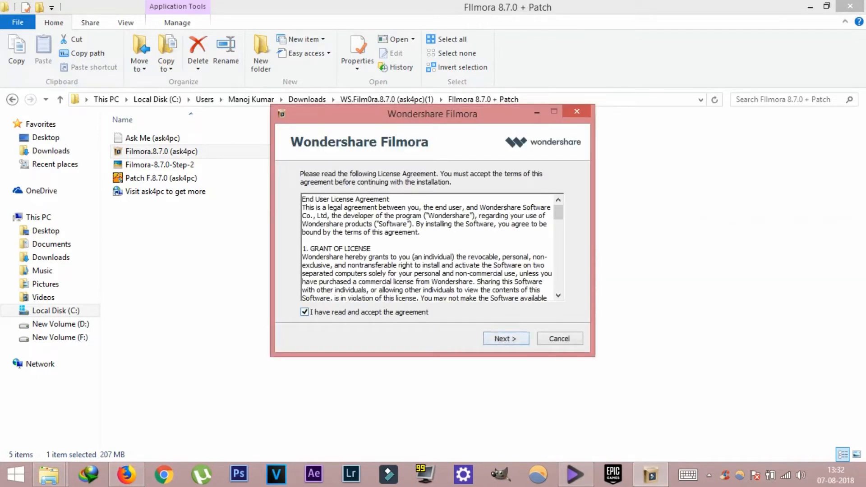
key(Return)
key(Return)
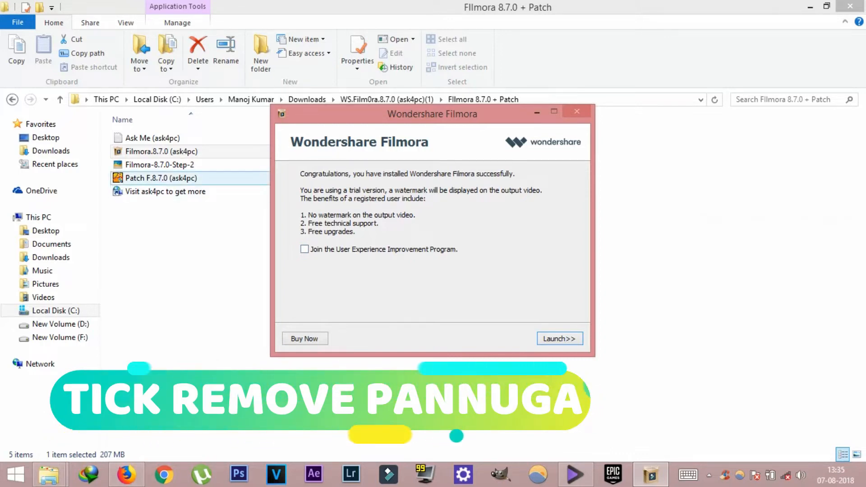
Run Patch F.8.7.0 (ask4pc), return from the web page it opens, and close the patch window
double_click(161, 177)
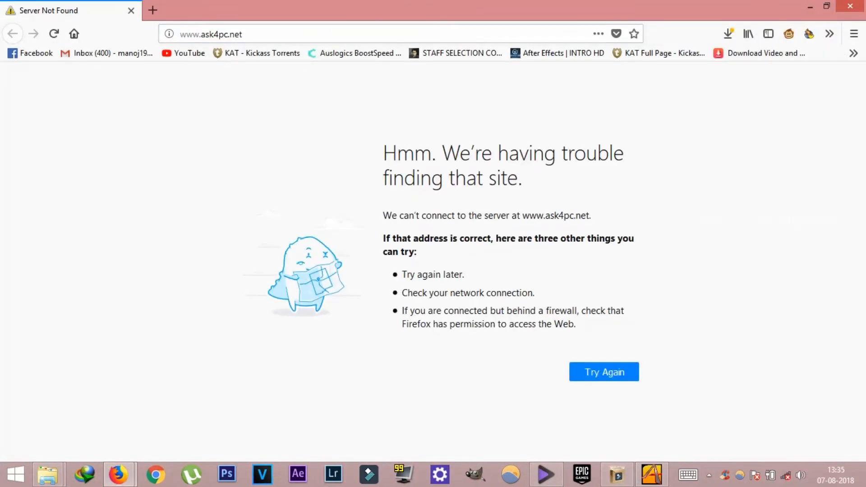
key(alt+Tab)
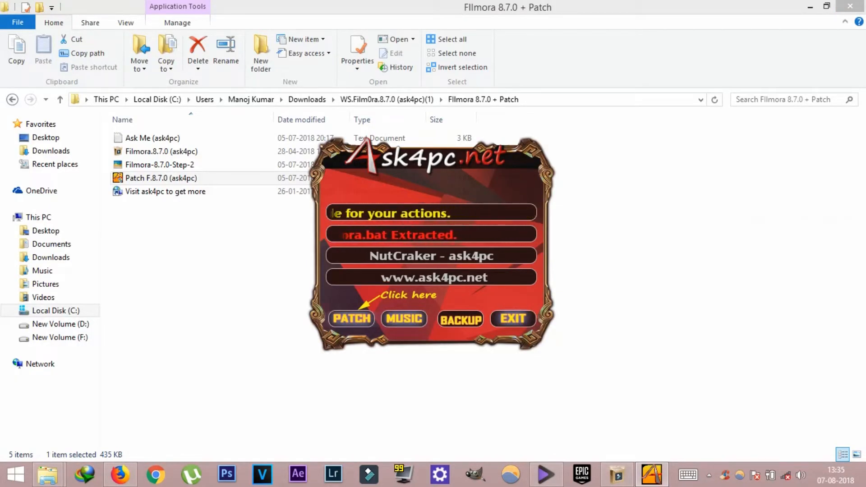
key(alt+F4)
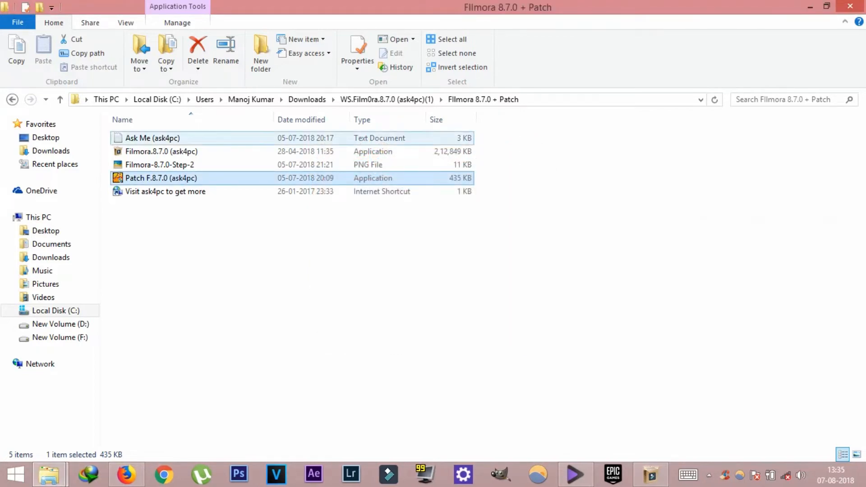
Read the installation instructions in the Ask Me (ask4pc) text file and close it
double_click(153, 138)
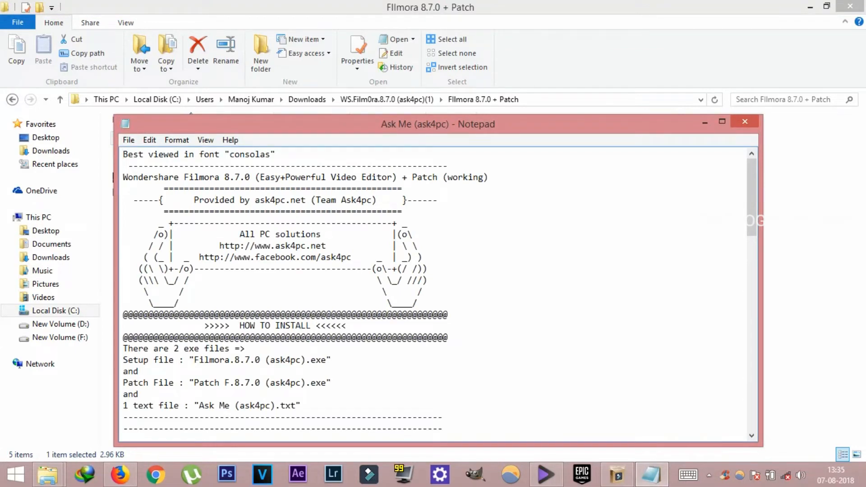
scroll(437, 293, down, 4)
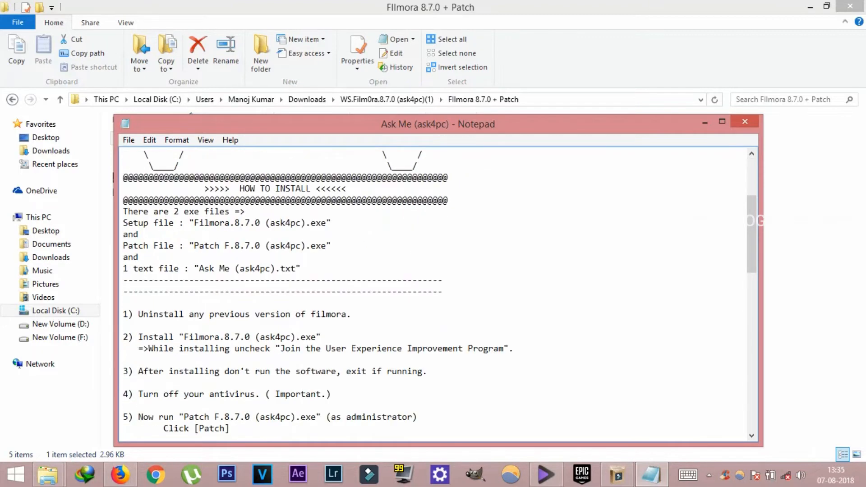
scroll(437, 293, down, 1)
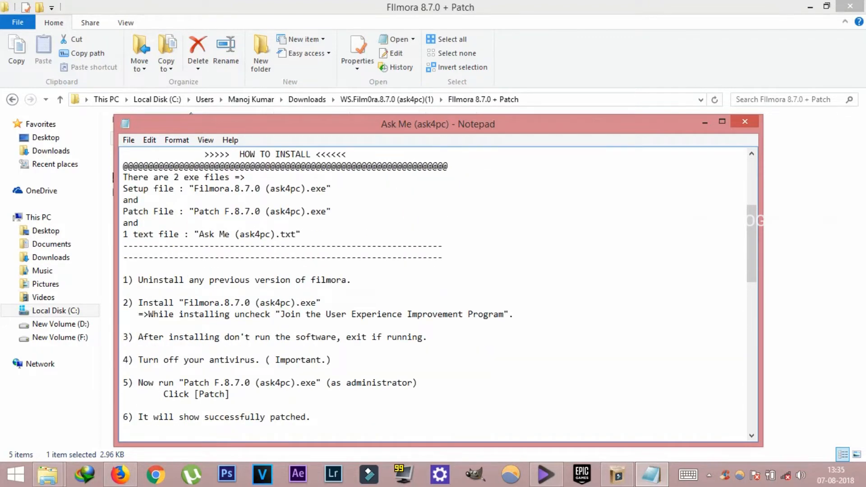
scroll(439, 292, down, 1)
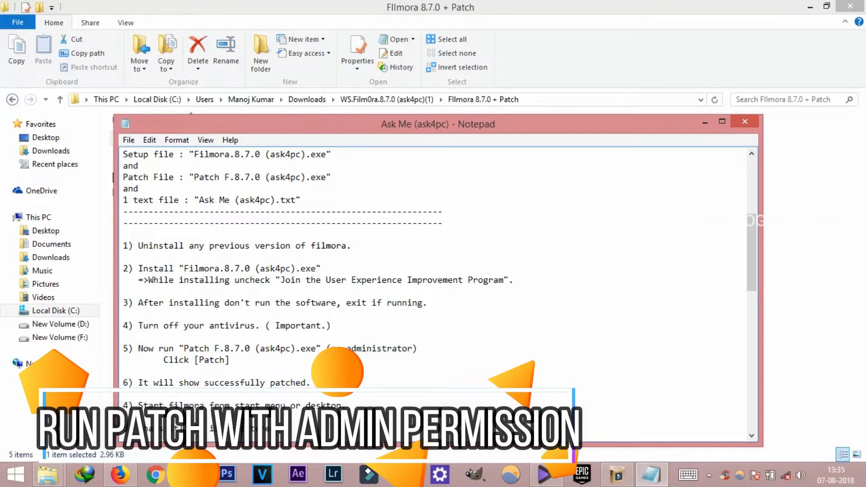
scroll(432, 293, down, 2)
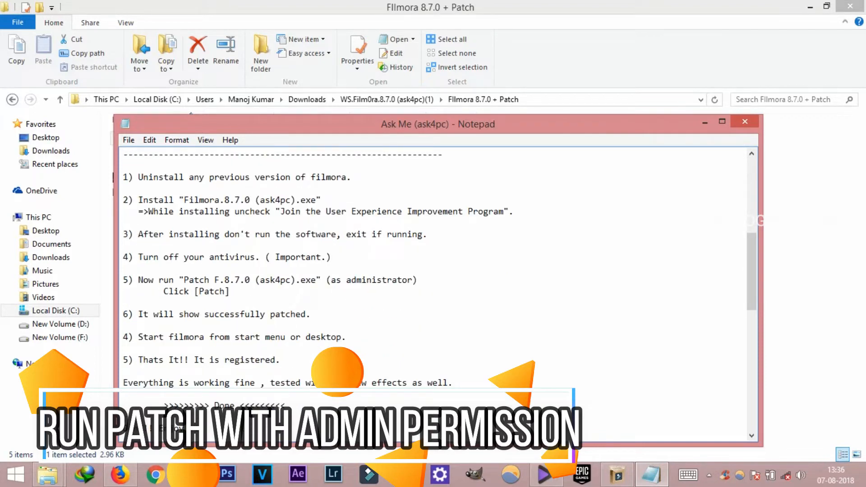
click(744, 121)
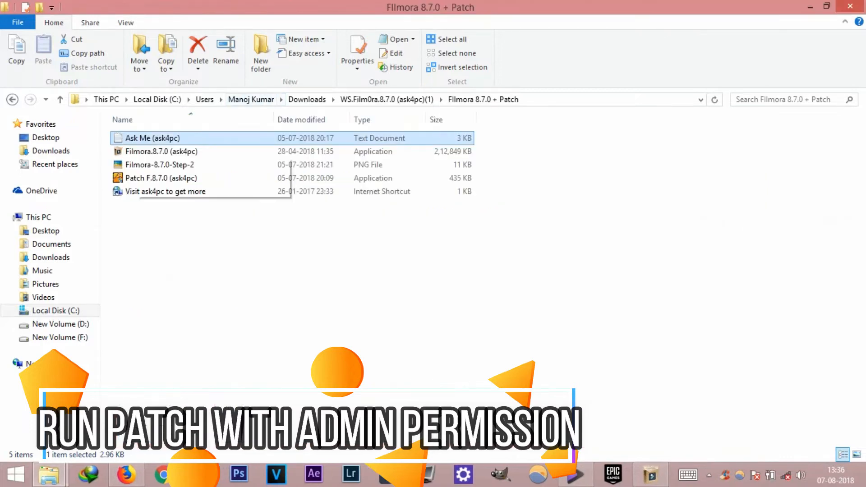
Run Patch F.8.7.0 (ask4pc) as administrator, apply the patch and exit the patcher
click(161, 177)
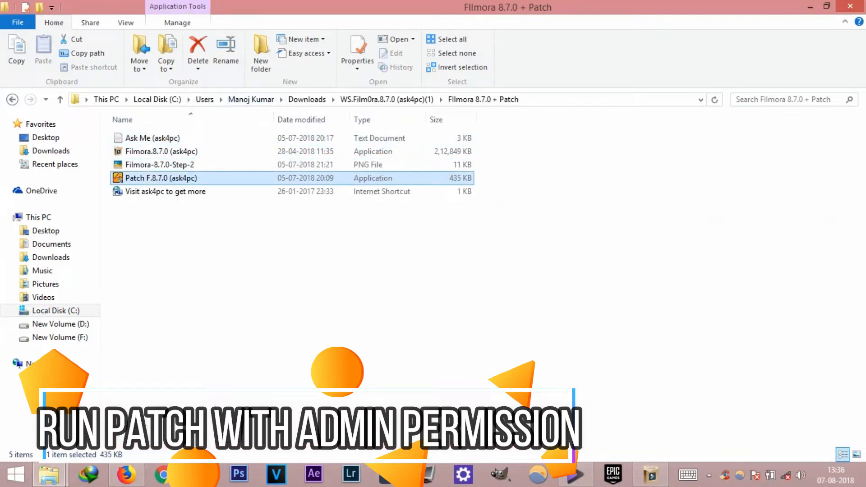
right_click(167, 177)
click(190, 142)
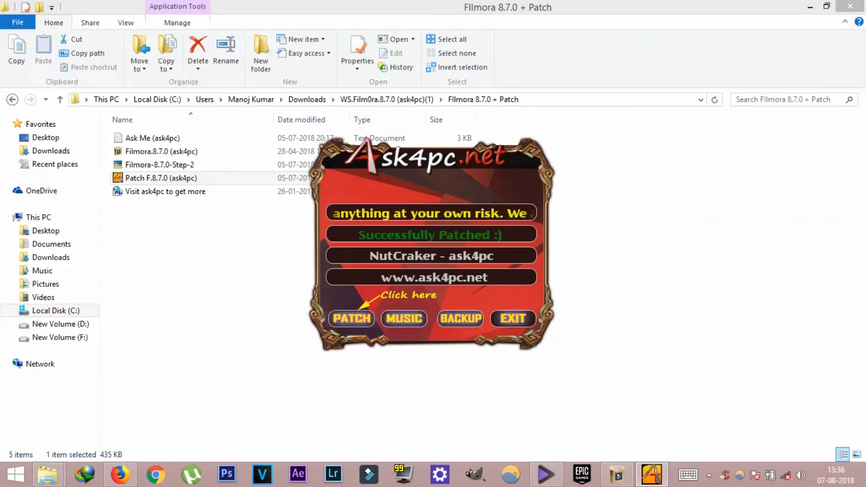
click(513, 318)
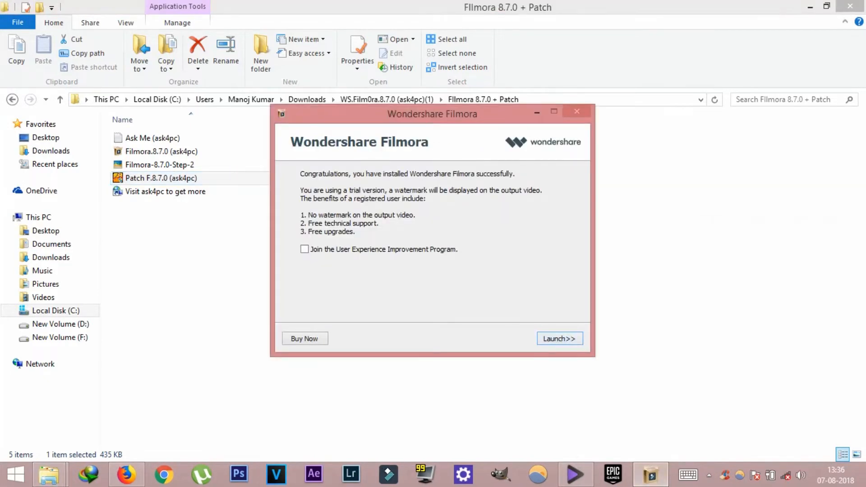
Launch Wondershare Filmora from the finished installer, minimize the folder window and close Firefox
click(560, 338)
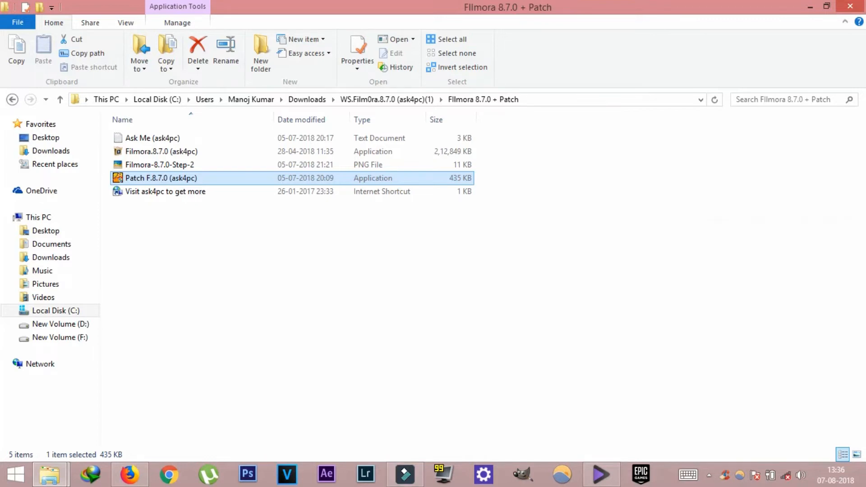
click(810, 6)
right_click(129, 474)
click(90, 448)
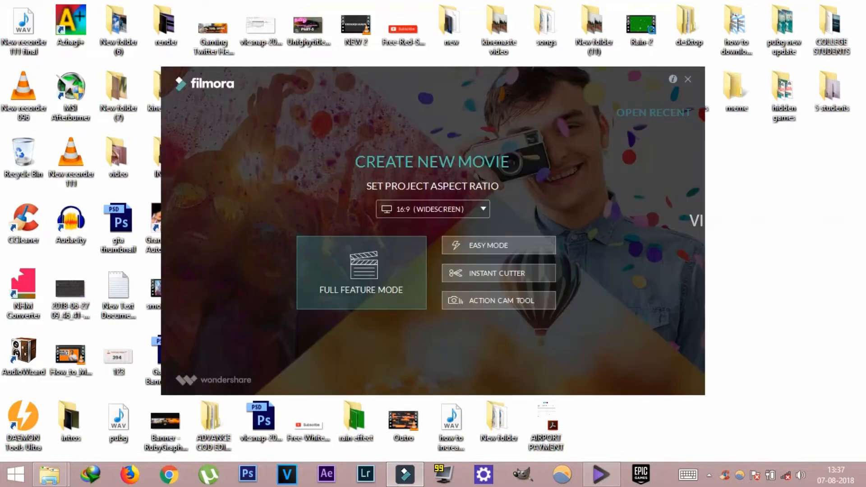
View the project aspect ratio choices and keep 16:9 (Widescreen)
click(432, 209)
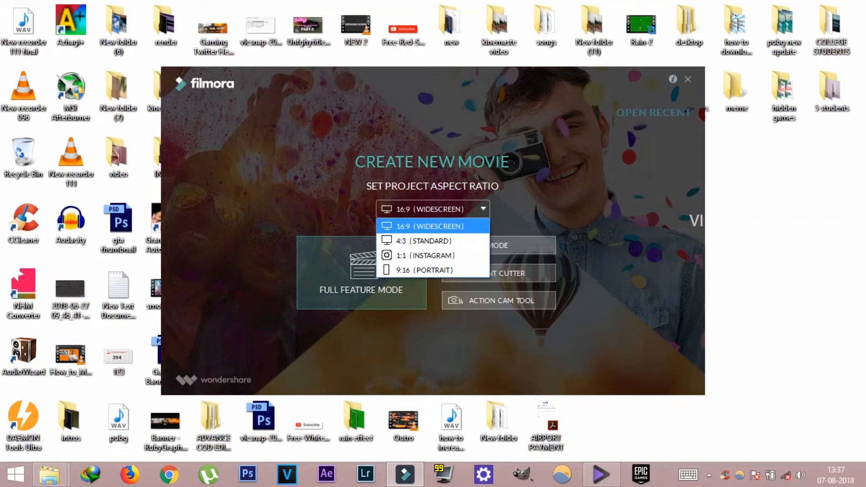
key(Escape)
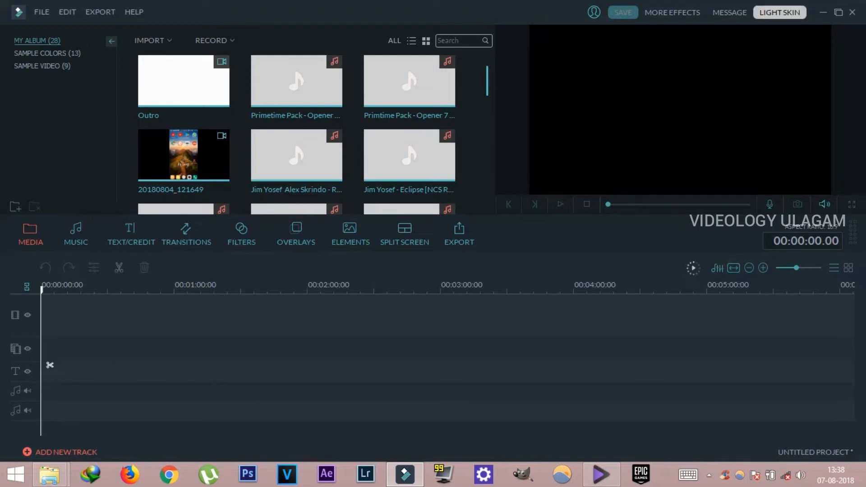
Switch the Filmora editor to the light skin and dismiss the connection dialog
click(779, 12)
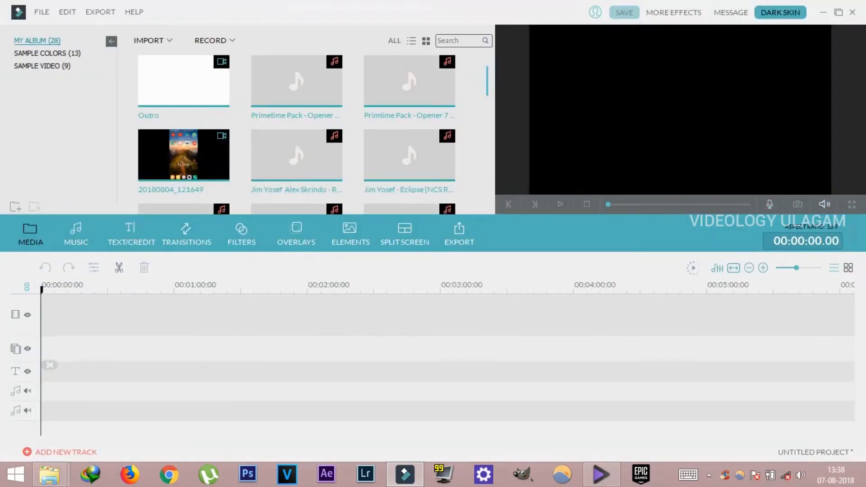
click(780, 12)
click(779, 12)
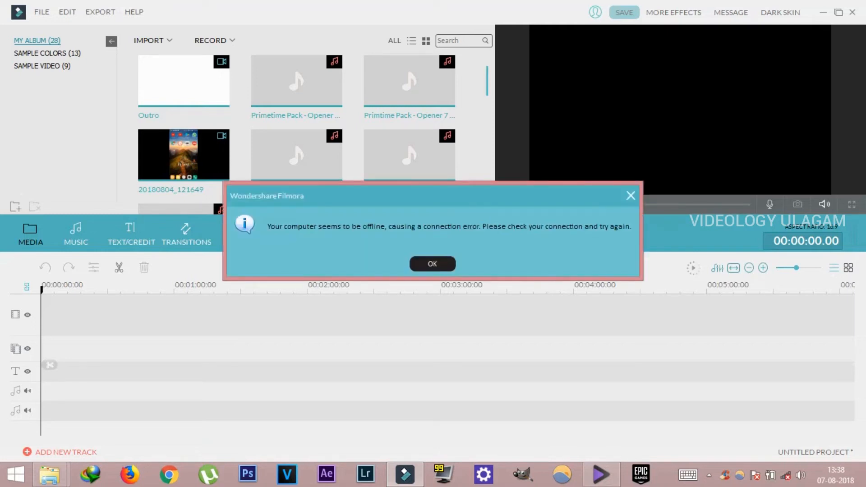
click(432, 264)
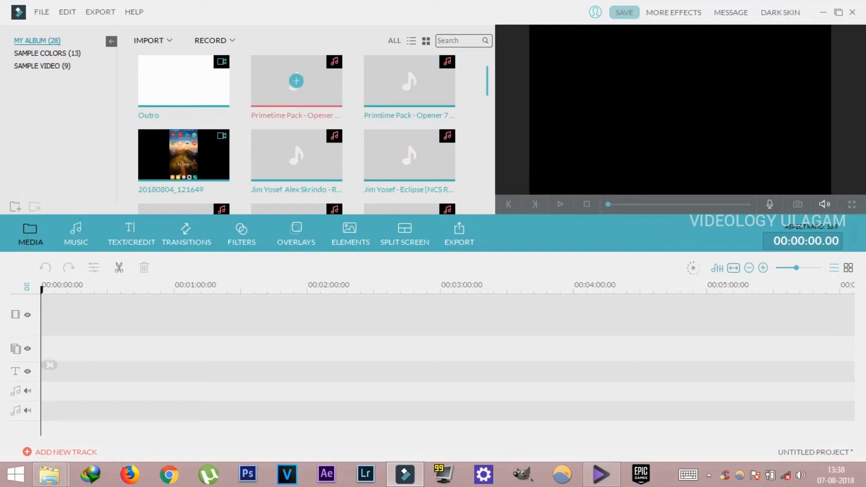
Add the Outro clip to the start of the video track and preview about its first three seconds
click(183, 80)
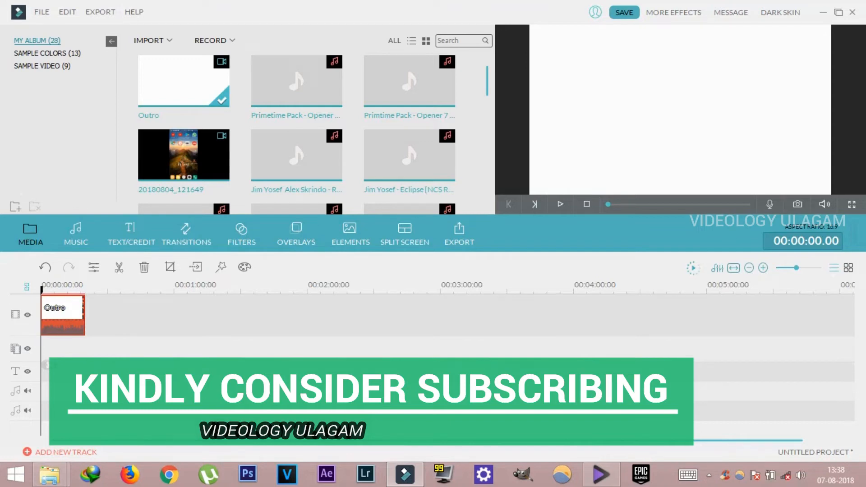
key(space)
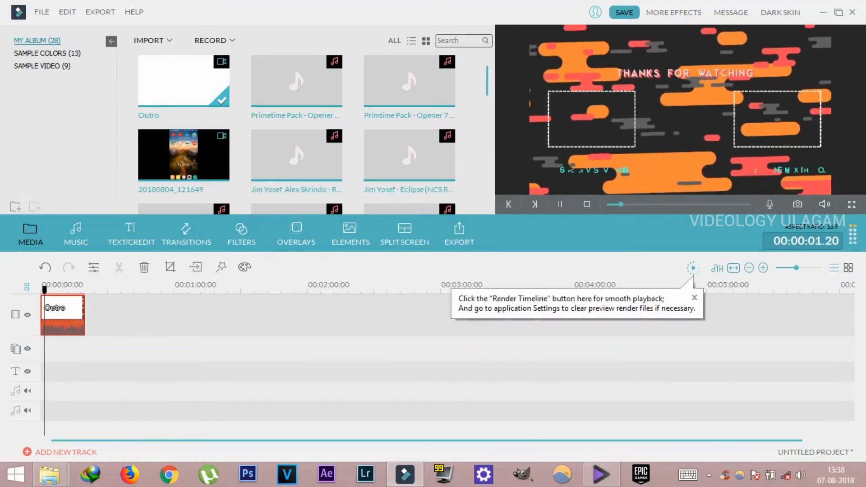
key(space)
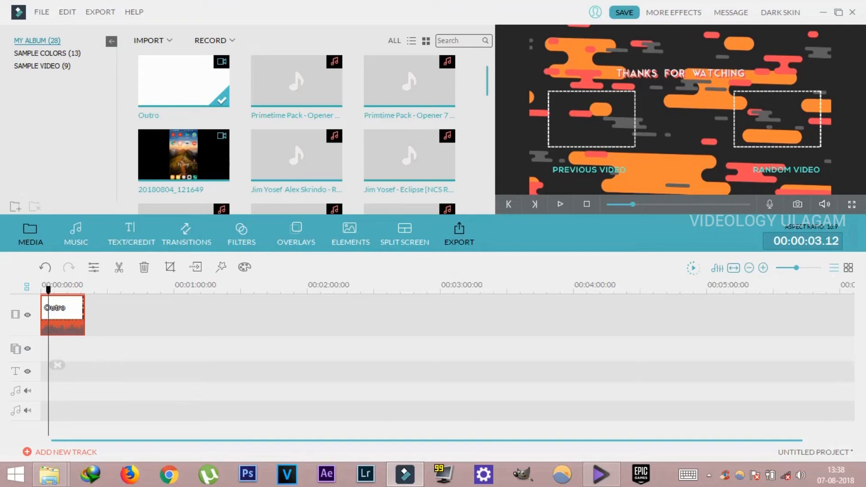
Export the project as the WMV file My Video to the Desktop folder and show the exported file there
key(ctrl+e)
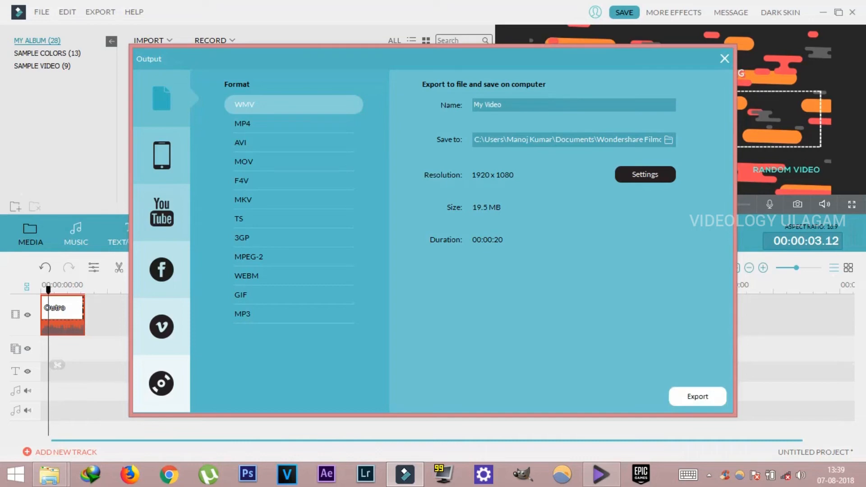
click(668, 140)
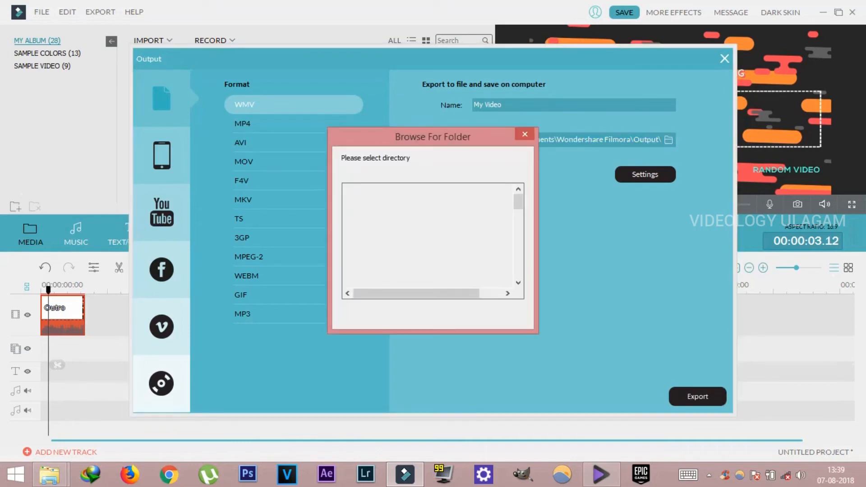
click(372, 187)
click(446, 313)
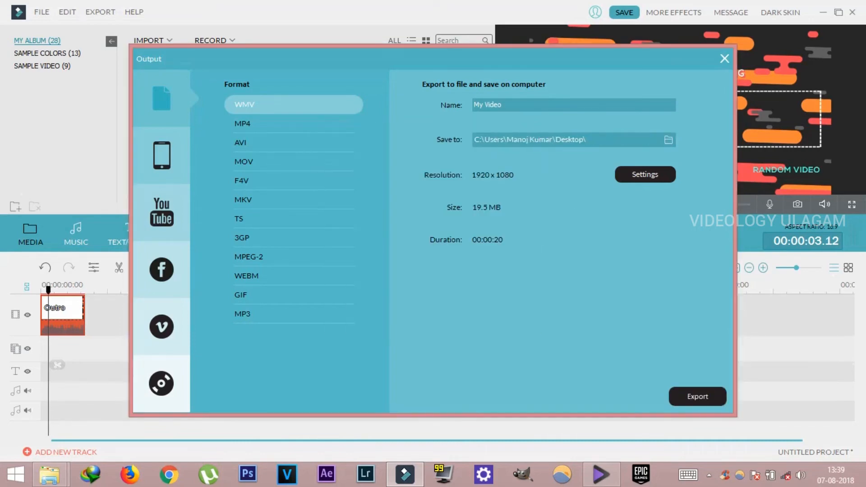
click(697, 396)
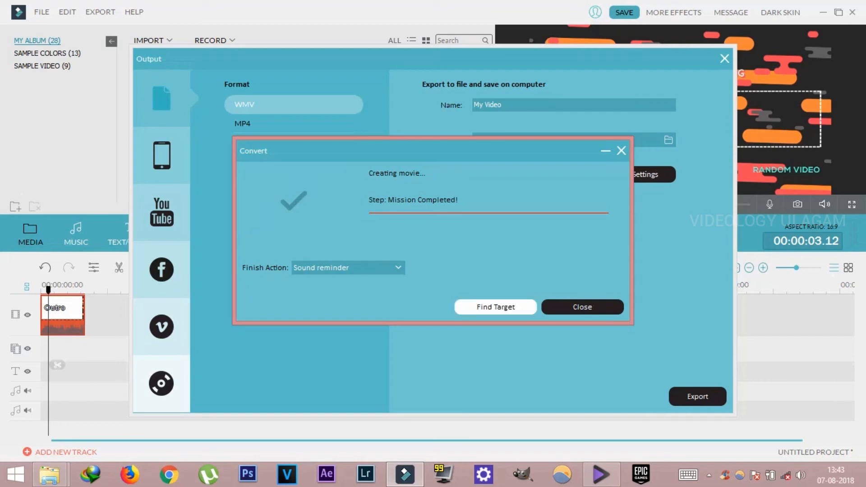
click(582, 306)
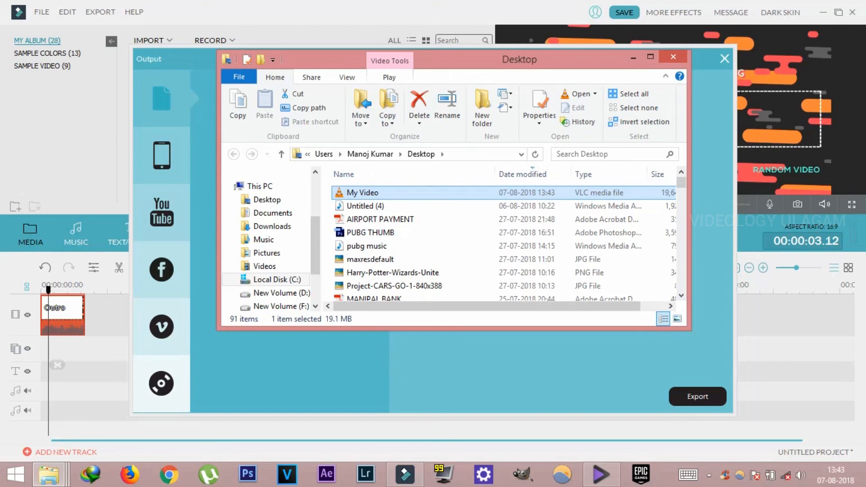
Play the exported My Video in VLC media player in full screen and lower the volume to 45%
key(Return)
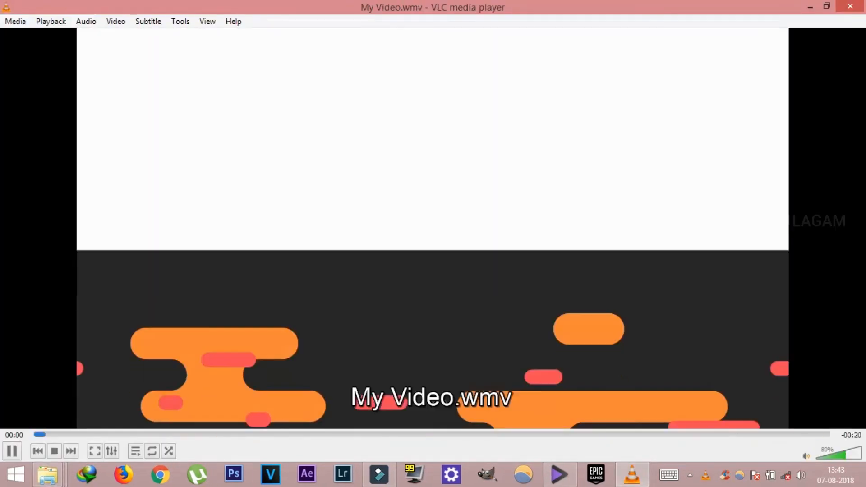
key(f)
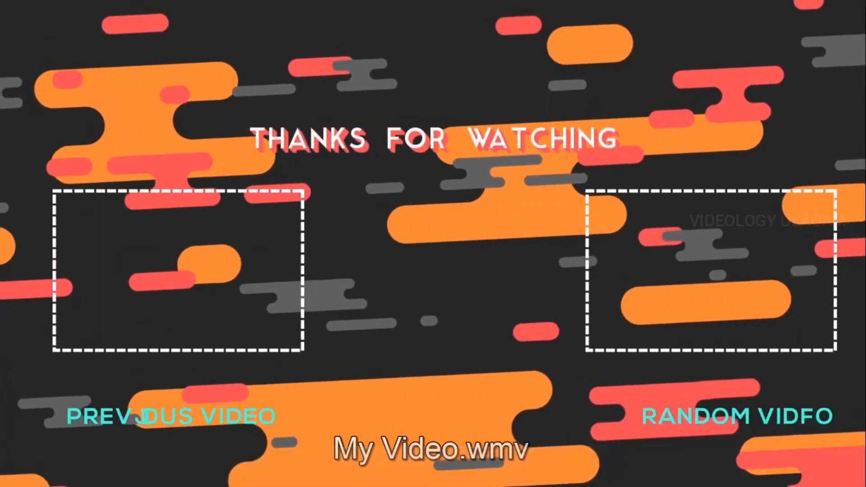
key(ctrl+Down)
key(ctrl+Down)
key(ctrl+Down)
key(ctrl+Down)
key(ctrl+Down)
key(ctrl+Down)
key(ctrl+Down)
key(f)
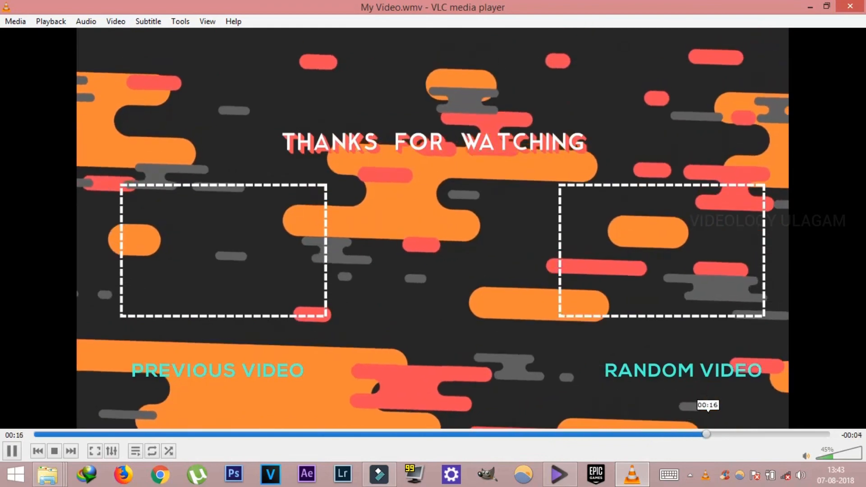
Toggle full screen near the video's end, and close VLC, the Desktop folder window and the Output dialog
key(f)
key(f)
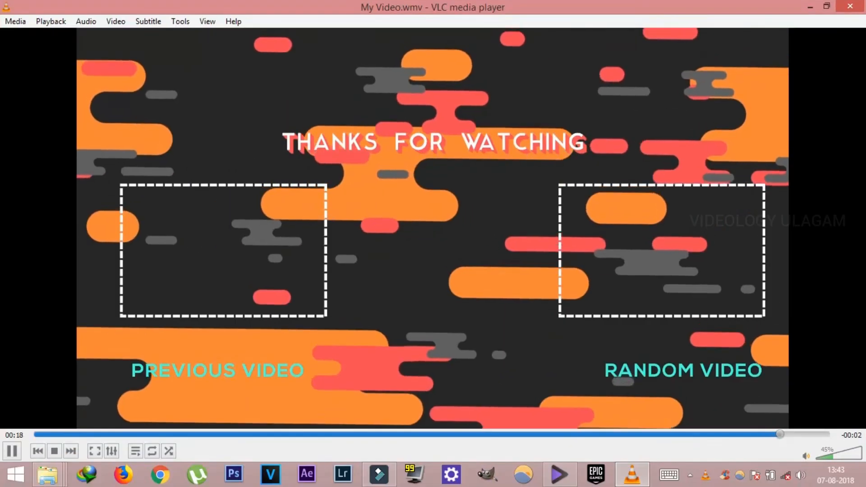
key(alt+F4)
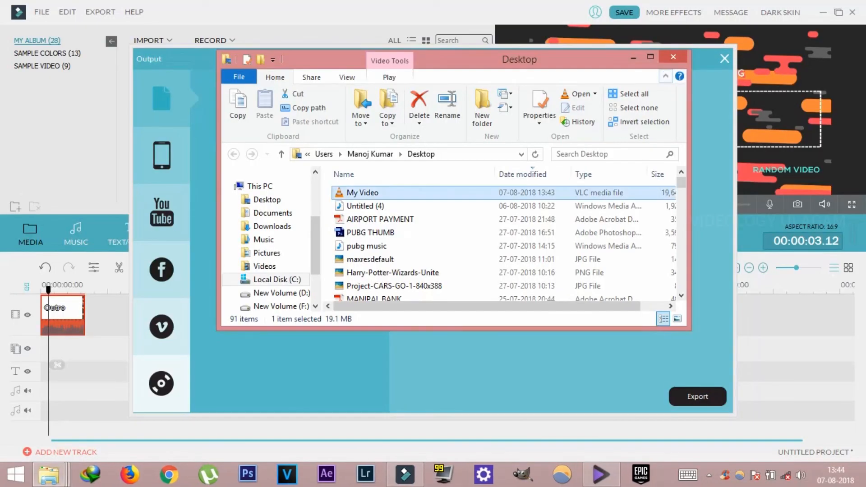
key(alt+F4)
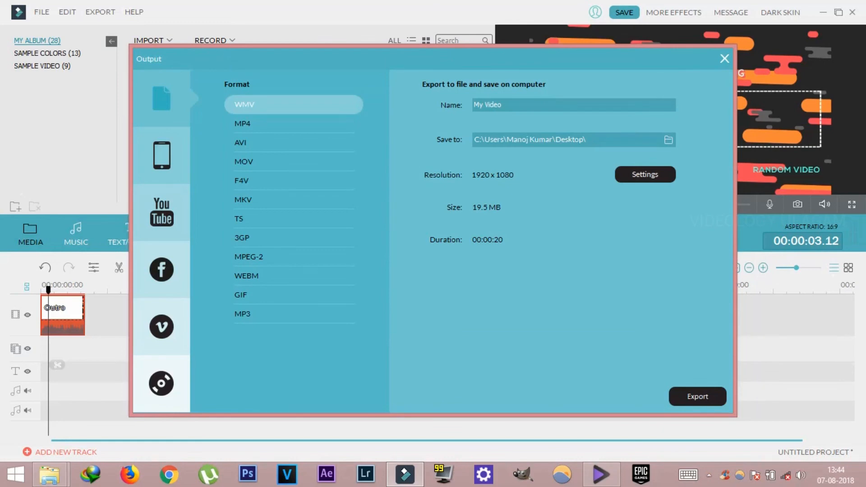
click(724, 59)
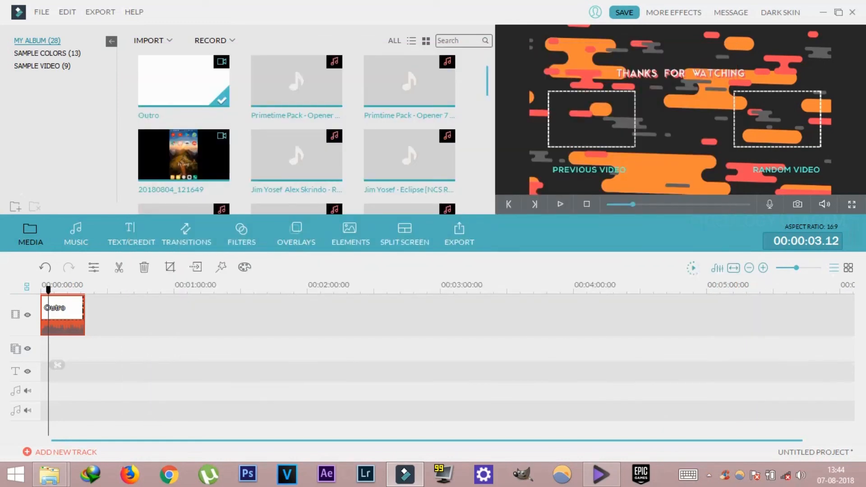